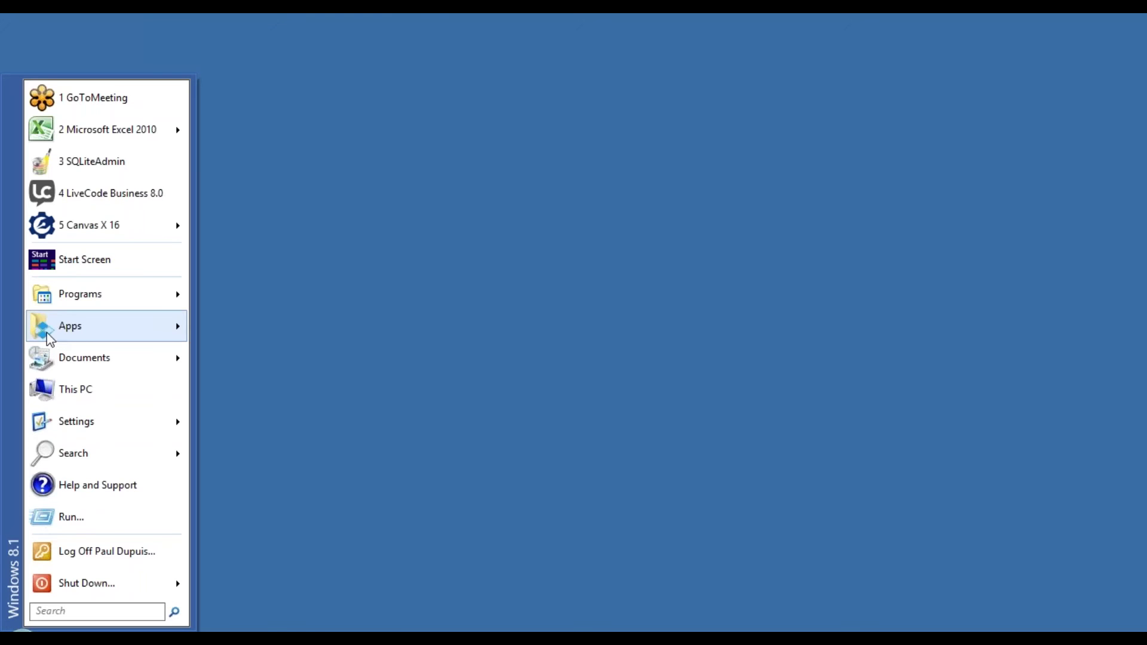
# Launch HyperTRANSCRIBE 1.6.1 from the Start menu's Programs folder.
pyautogui.moveTo(58, 329)
pyautogui.moveTo(82, 302)
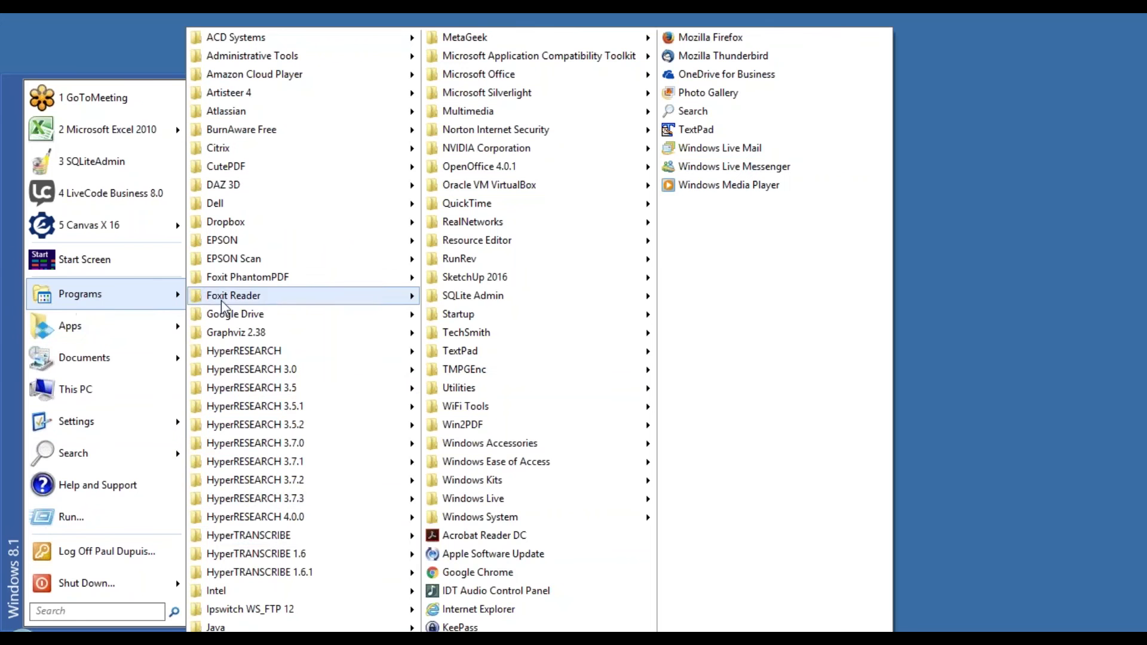
pyautogui.moveTo(276, 572)
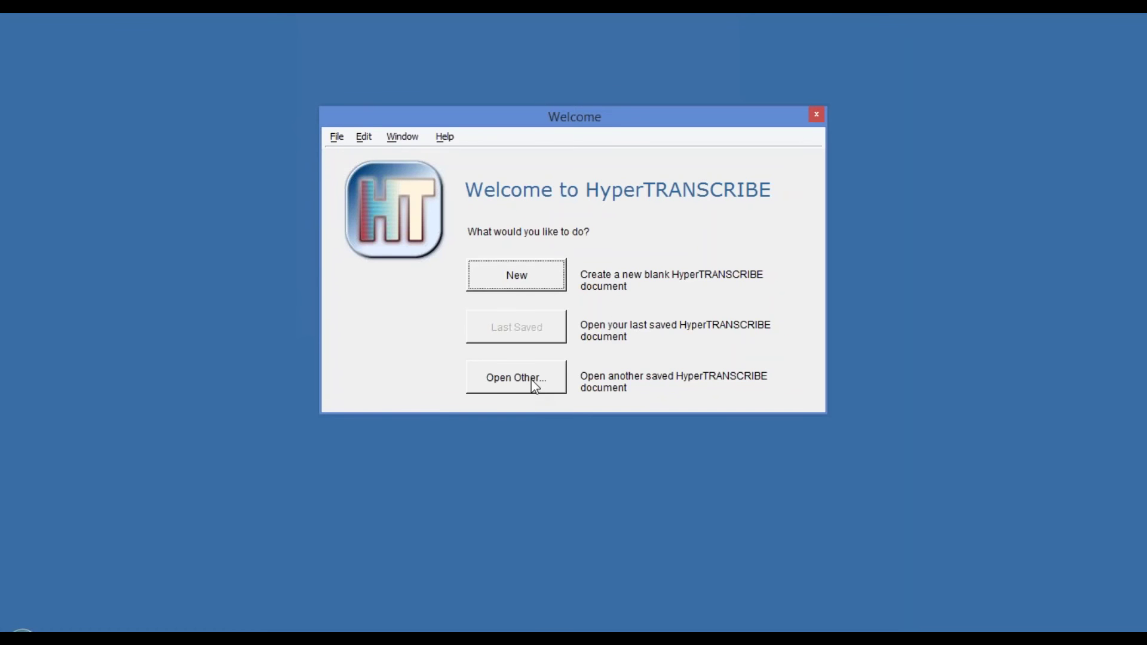
# Create a new transcript linked to EID_5-13_Zombies.mp3 from the HT Demo folder.
pyautogui.click(517, 281)
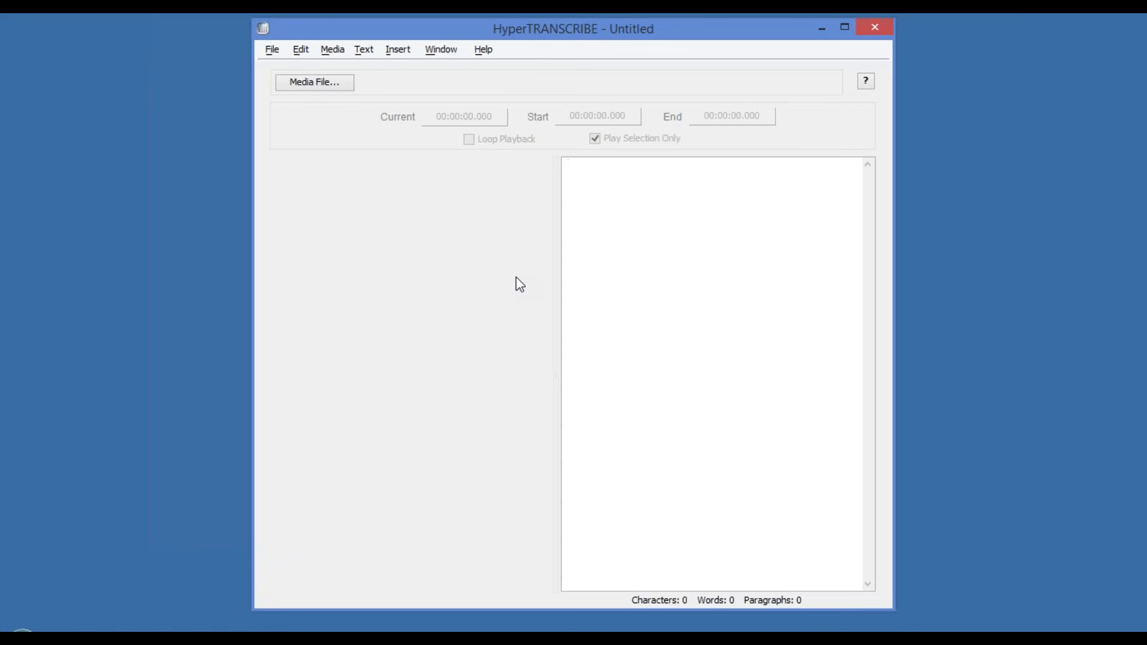
pyautogui.click(304, 83)
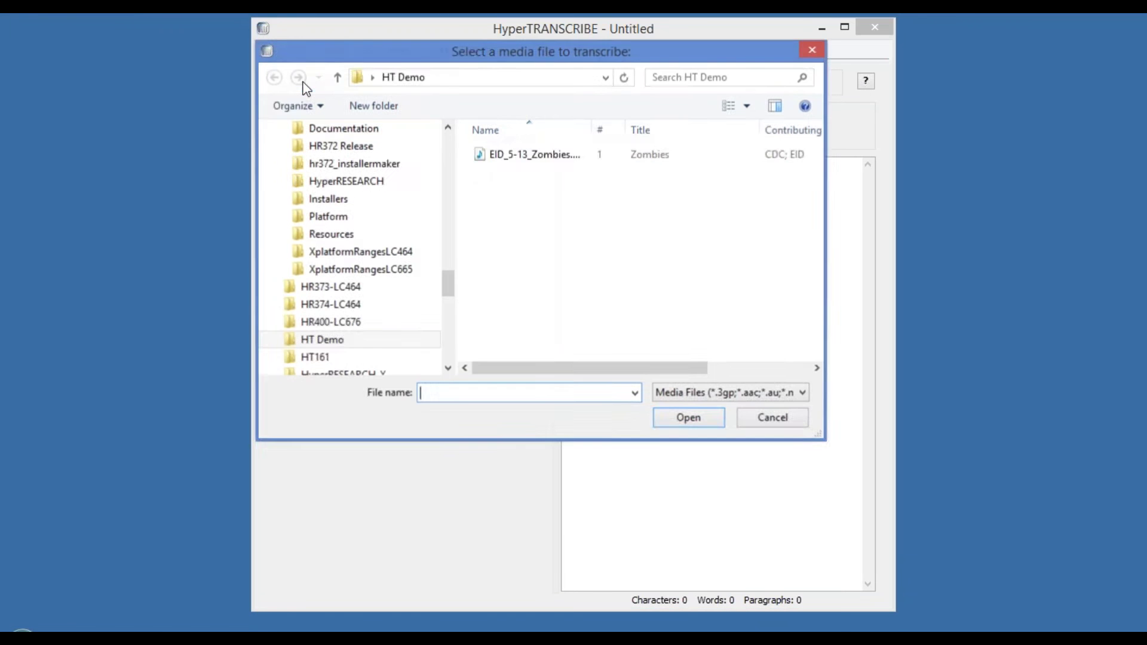
pyautogui.doubleClick(509, 156)
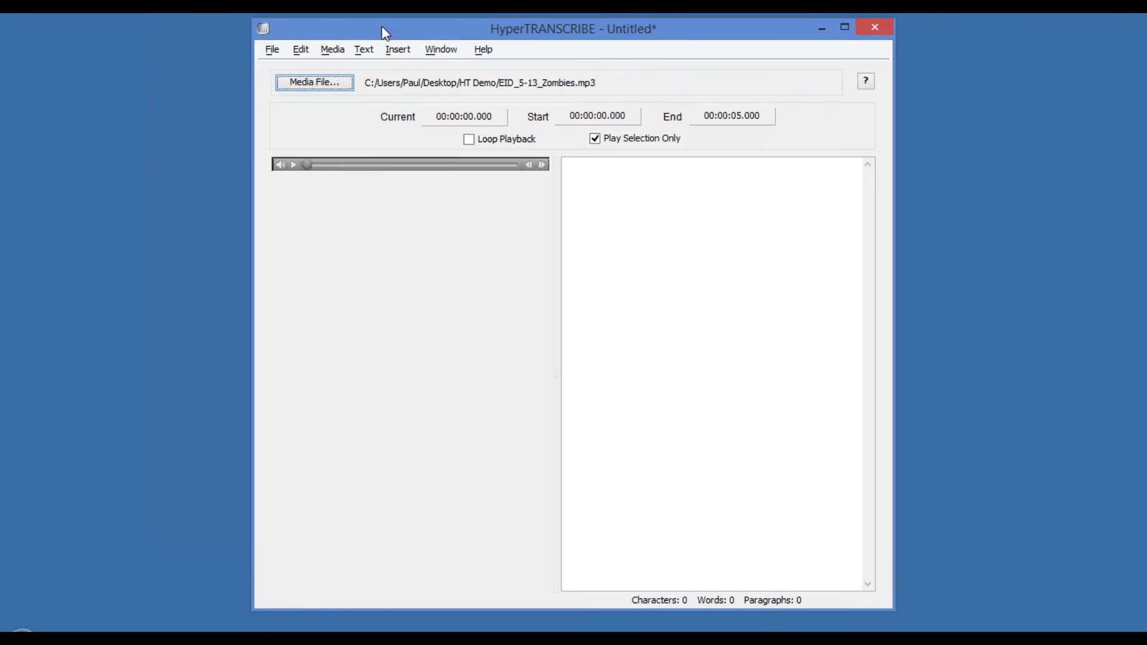
# Move the transcript window left and place the Keyboard Shortcuts reference beside it.
pyautogui.moveTo(385, 33); pyautogui.dragTo(168, 28)
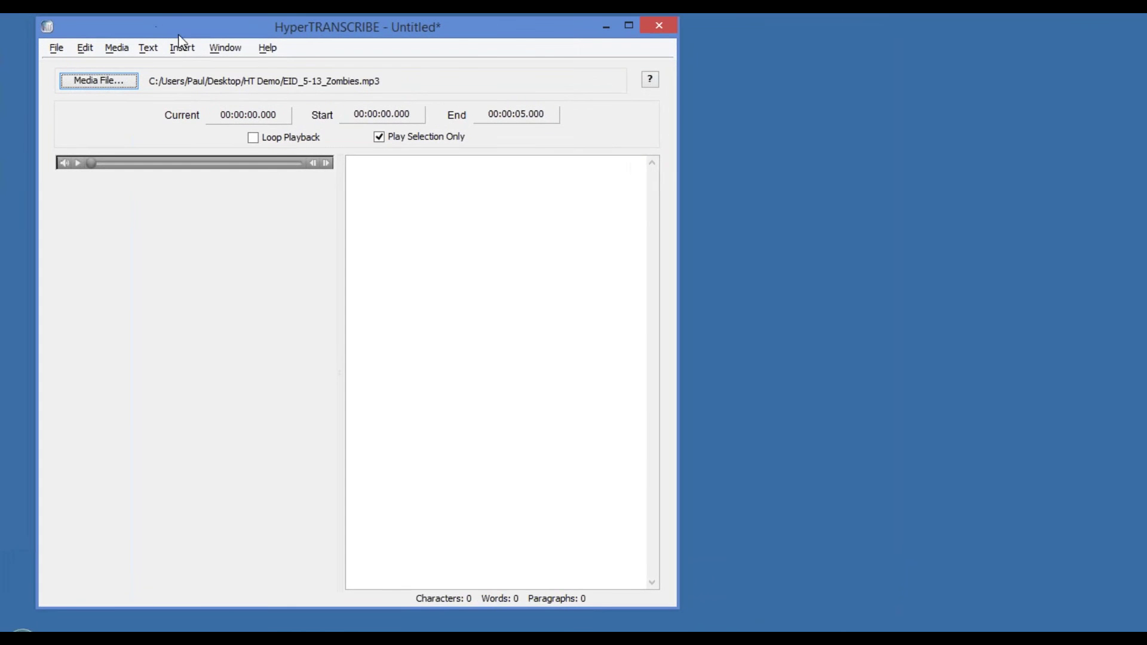
pyautogui.click(226, 51)
pyautogui.moveTo(268, 48)
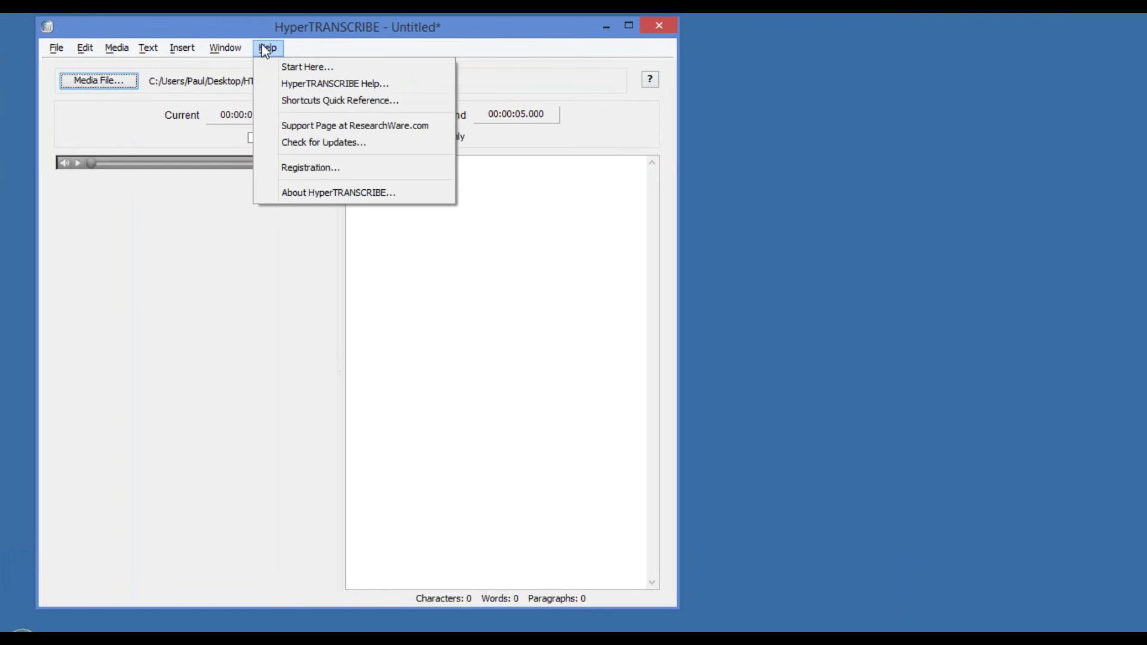
pyautogui.click(292, 102)
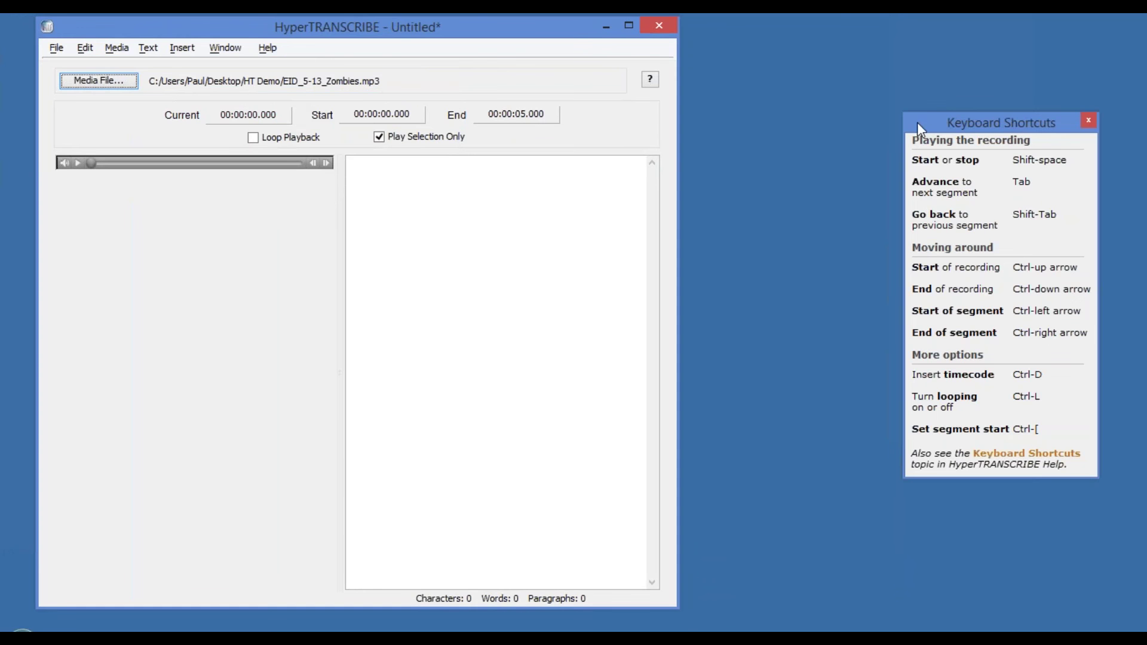
pyautogui.moveTo(906, 126); pyautogui.dragTo(697, 99)
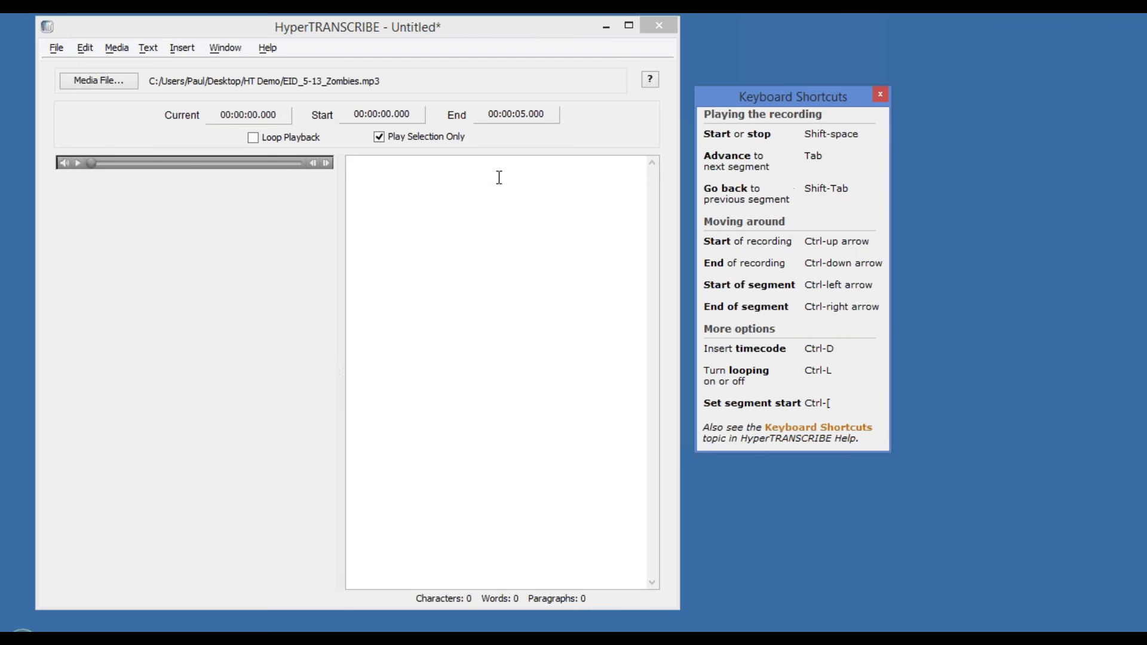
# Transcribe the first line: 'This program is presented by the Centers for Disease Control and Prevention.'.
pyautogui.click(355, 168)
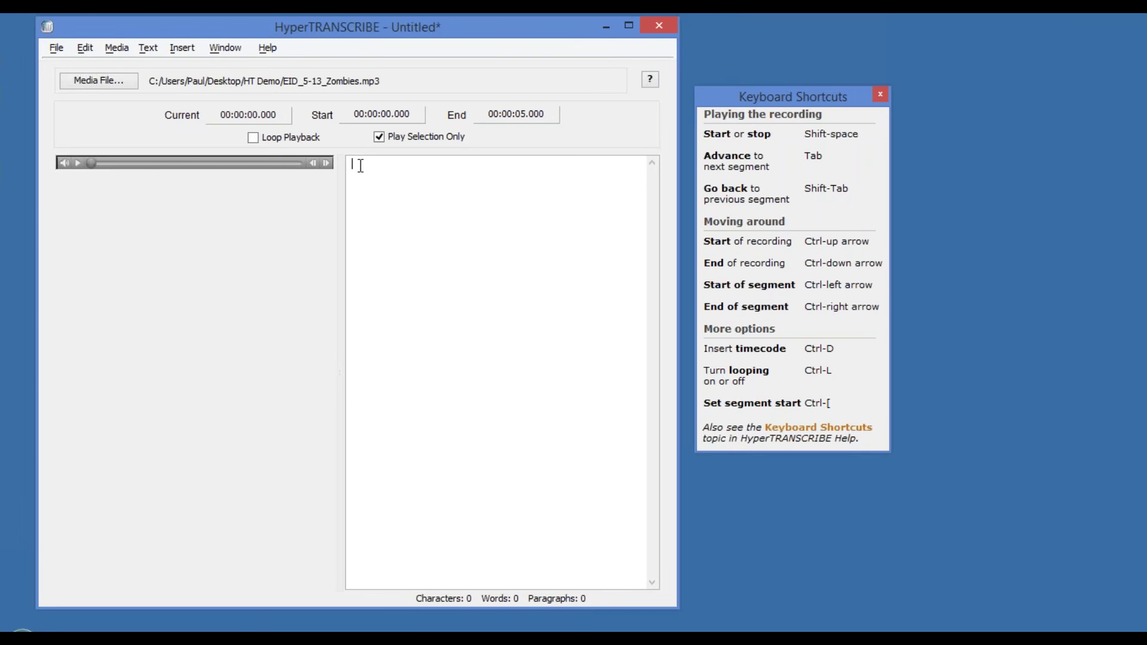
pyautogui.click(77, 163)
pyautogui.write('This progra')
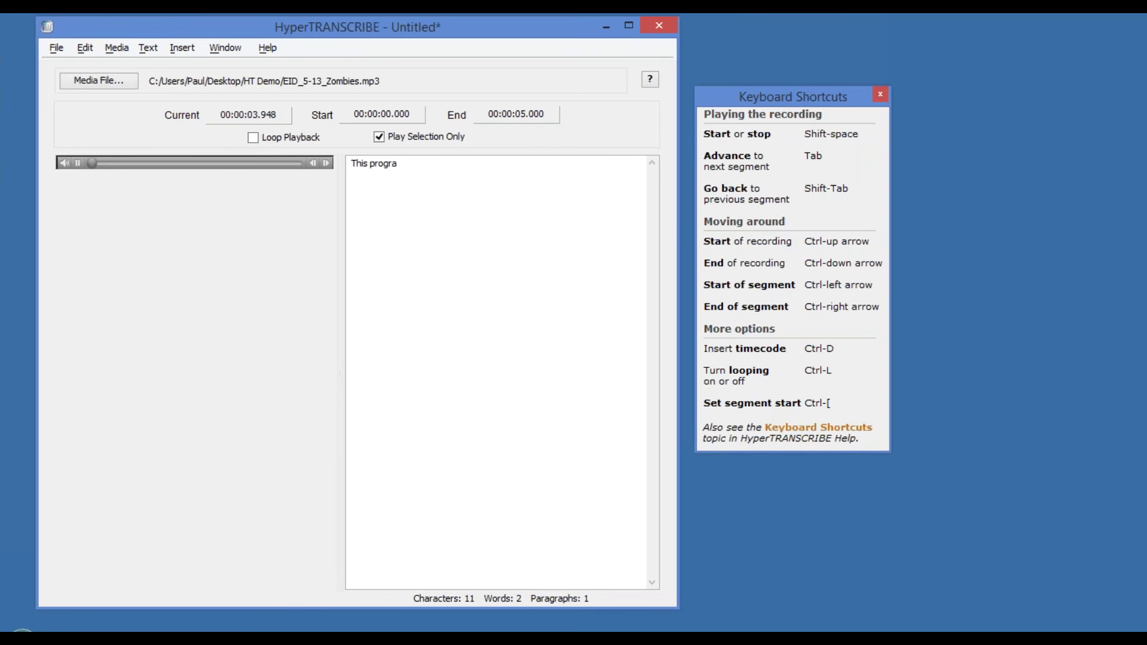
pyautogui.write('m is presented by the Ce')
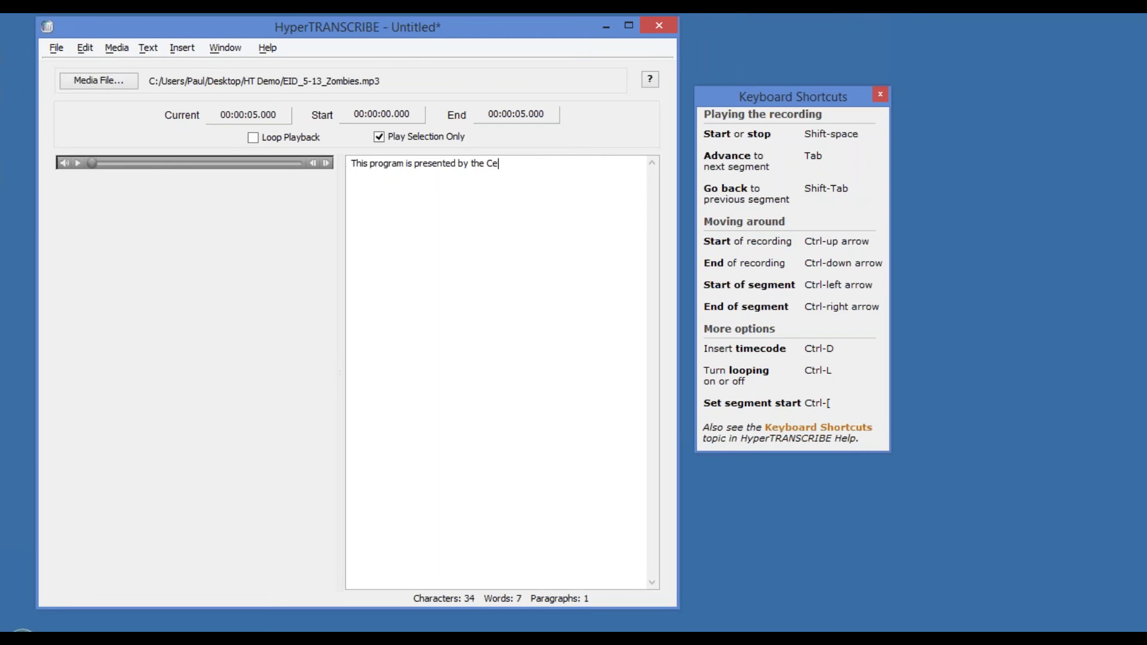
pyautogui.write('nters for Disease Co')
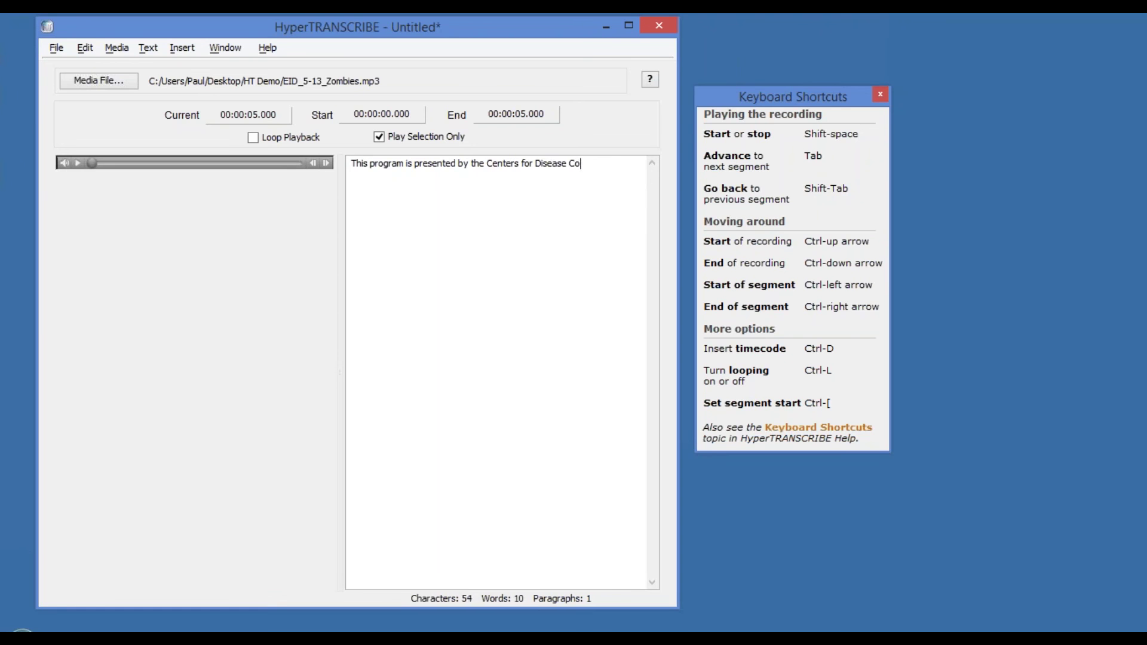
pyautogui.write('ntrol and Prevention')
pyautogui.write('.')
pyautogui.press('Tab')
pyautogui.press('Return')
# Transcribe 'Zombies, a pop culture resource for public health awareness.', correcting the mistyped 'research'.
pyautogui.press('Tab')
pyautogui.write('Zombie')
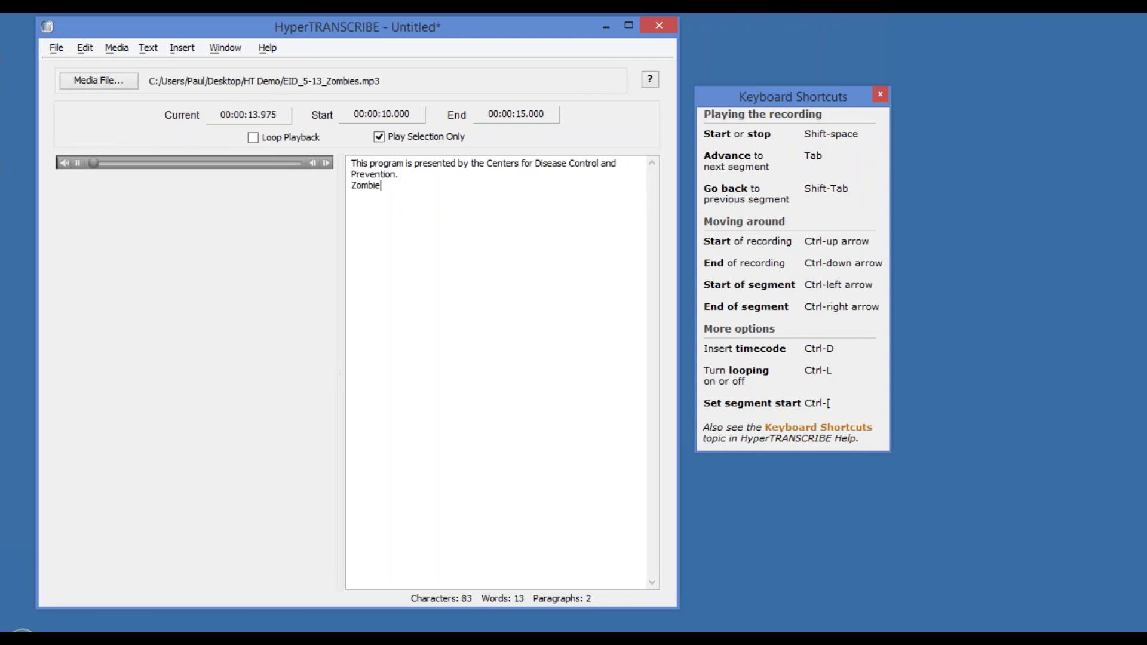
pyautogui.write('s, a pop culture research')
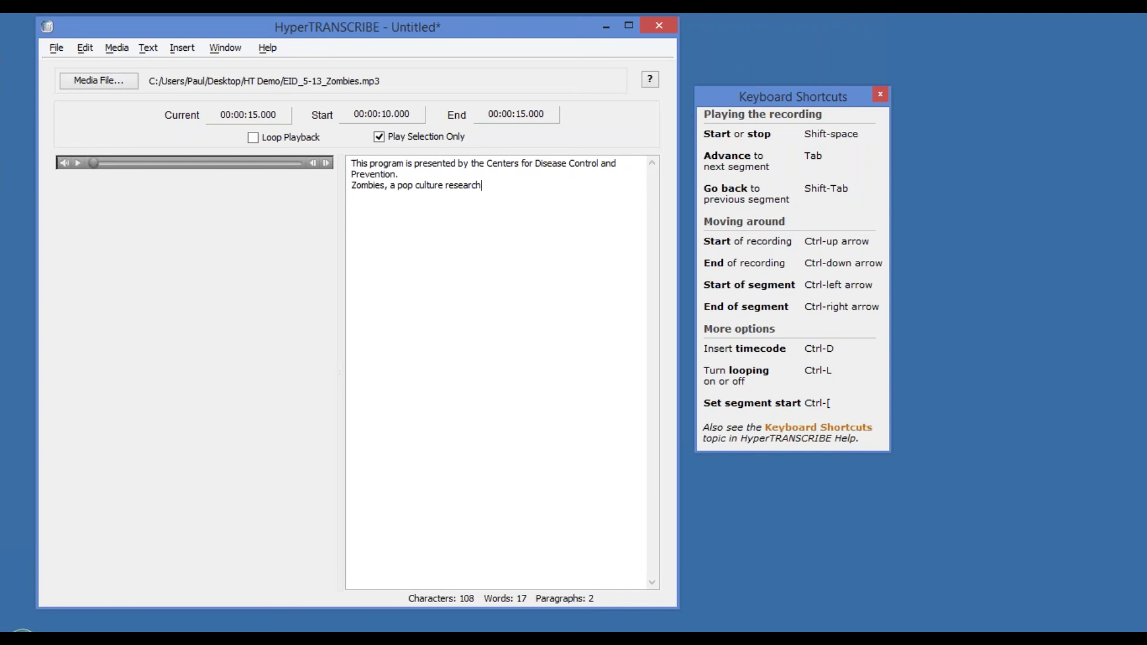
pyautogui.hotkey('shift', 'Tab')
pyautogui.hotkey('shift', 'Tab')
pyautogui.press('Tab')
pyautogui.press('Tab')
pyautogui.press('BackSpace')
pyautogui.press('BackSpace')
pyautogui.press('BackSpace')
pyautogui.press('BackSpace')
pyautogui.press('BackSpace')
pyautogui.write('ource for public health awareness.')
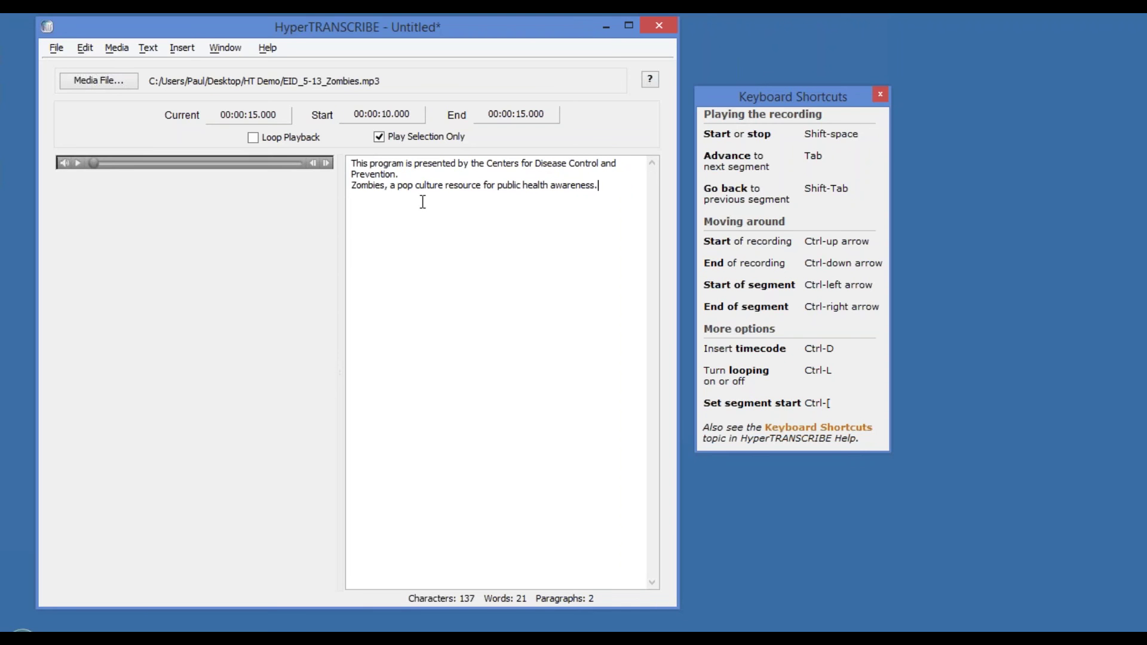
# Transcribe the next sentence, 'Although Zombies are currently…' through '…spans several centures'.
pyautogui.press('Tab')
pyautogui.write('Although Zombies are cur')
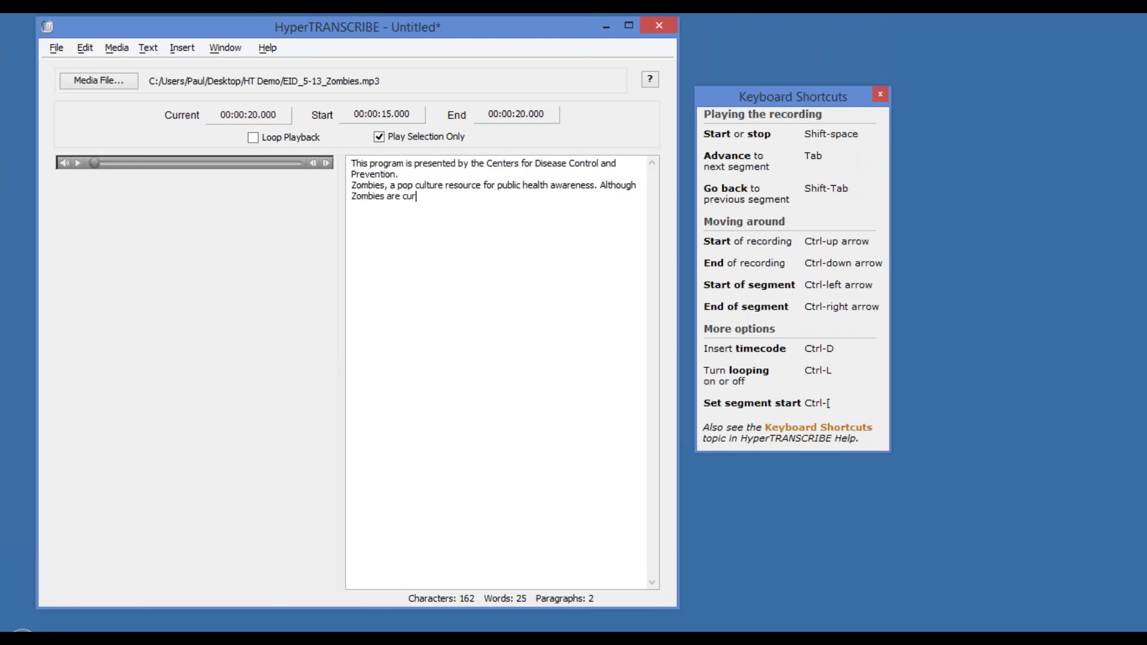
pyautogui.write('rently and integral part of ou')
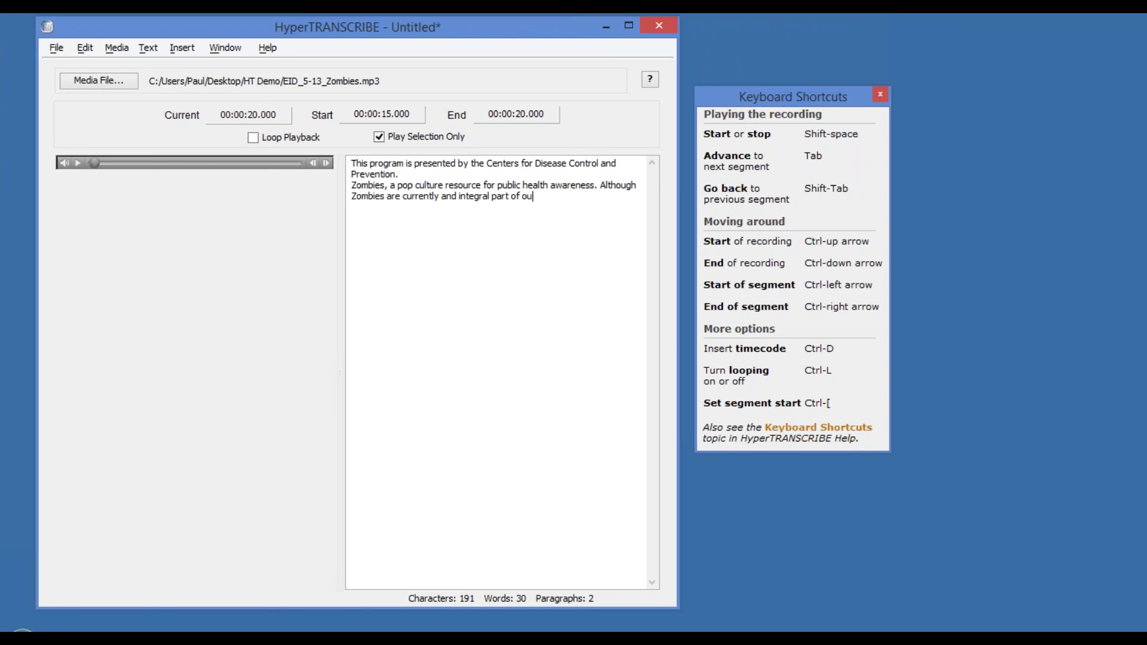
pyautogui.write('r popular culture,')
pyautogui.press('Tab')
pyautogui.write('amorbin fa')
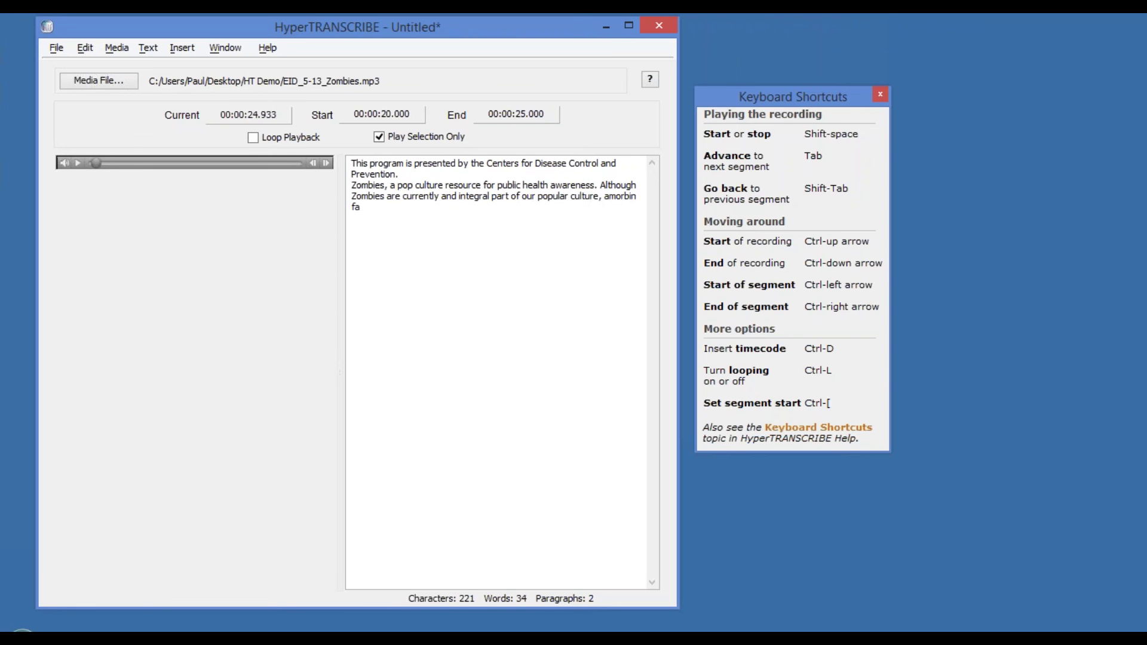
pyautogui.write('cinations with the walking dead spean')
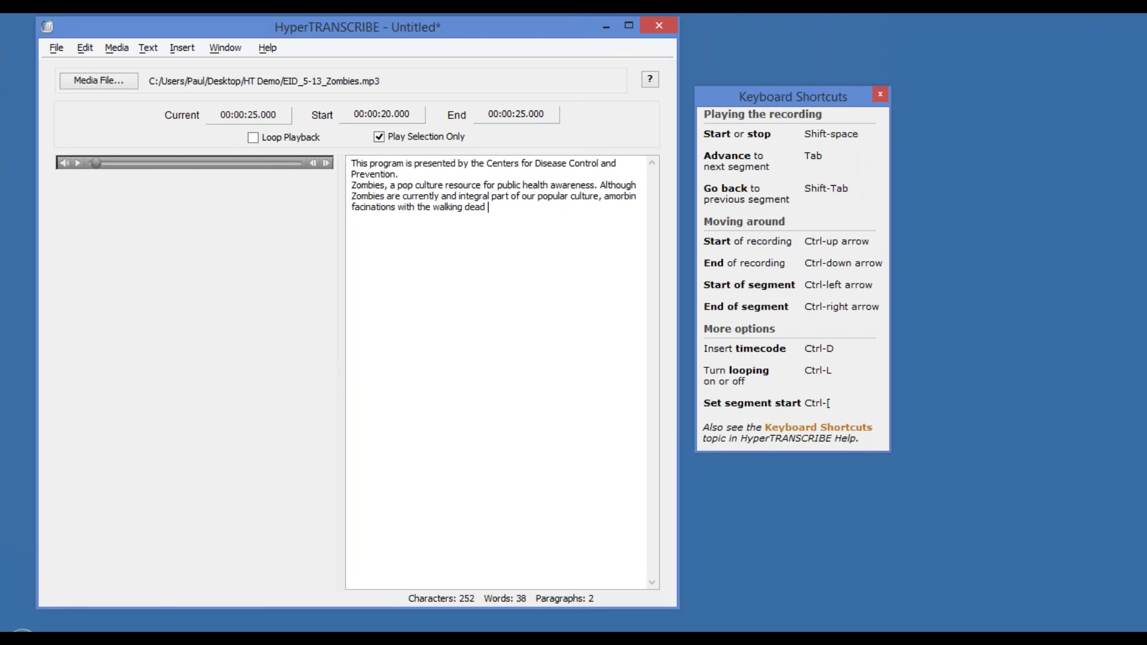
pyautogui.press('BackSpace')
pyautogui.press('BackSpace')
pyautogui.press('BackSpace')
pyautogui.write('ans several centures')
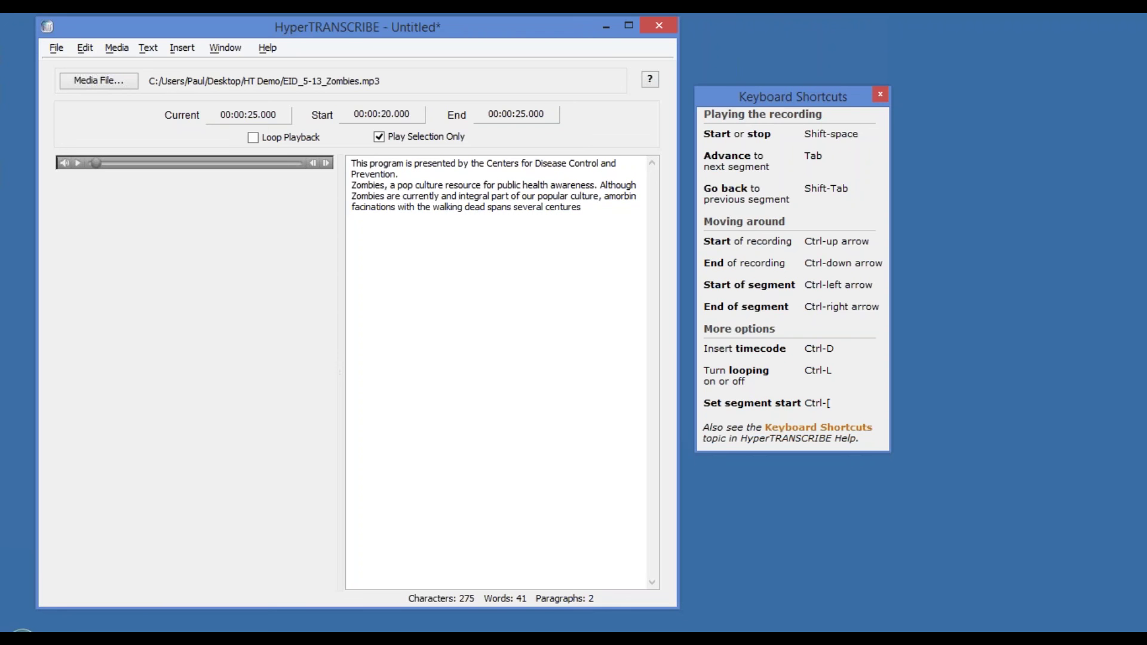
# Replay the segment and replace the misheard 'amorbin' with 'our morbid'.
pyautogui.hotkey('shift', 'Tab')
pyautogui.moveTo(604, 197); pyautogui.dragTo(637, 202)
pyautogui.write('our morbid')
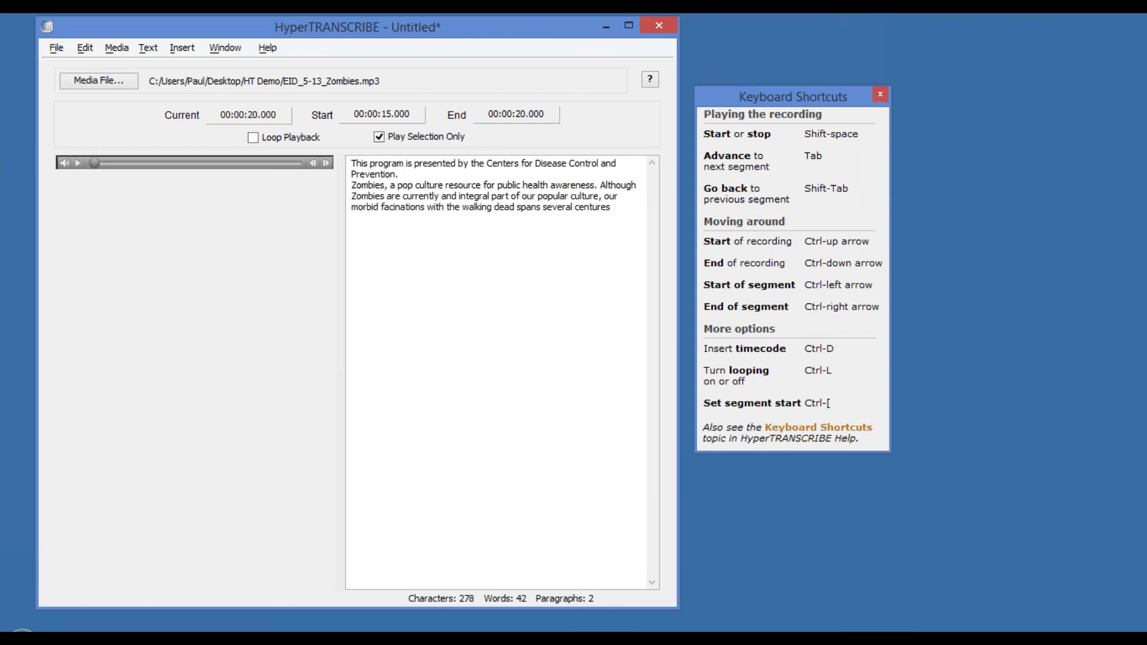
pyautogui.press('Tab')
# Change 'facinations' to 'facination', then end the sentence and begin 'Historians'.
pyautogui.click(424, 208)
pyautogui.press('BackSpace')
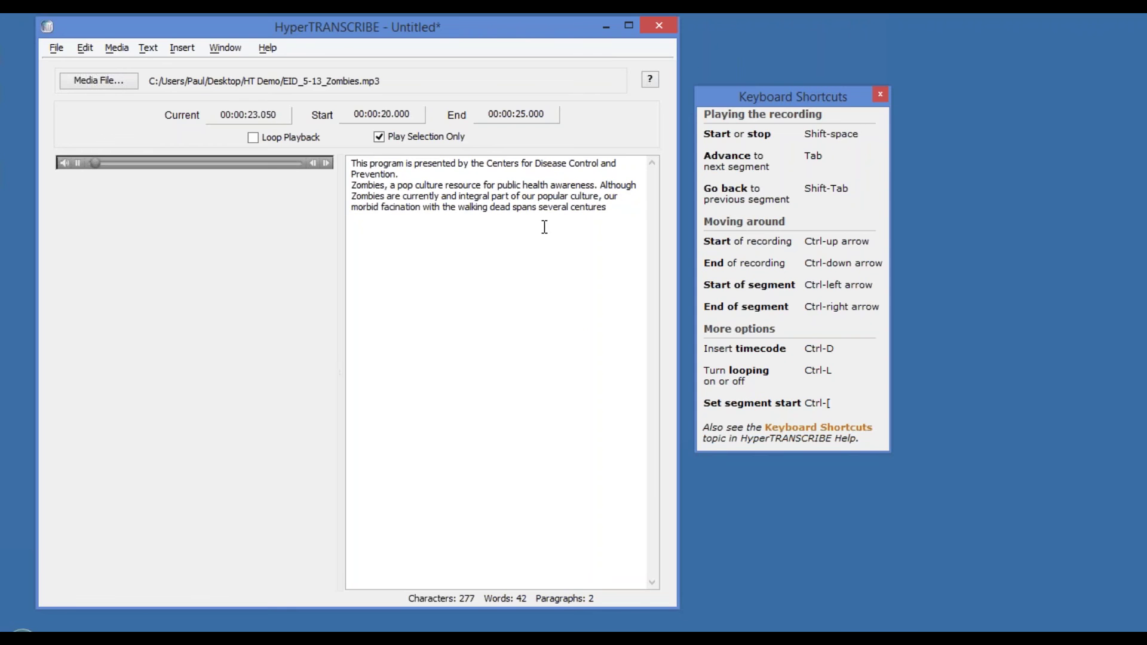
pyautogui.click(609, 208)
pyautogui.write('. Historians')
# Open the Zombie Transcription document and relink its audio to EID_5-13_Zombies.mp3.
pyautogui.click(56, 49)
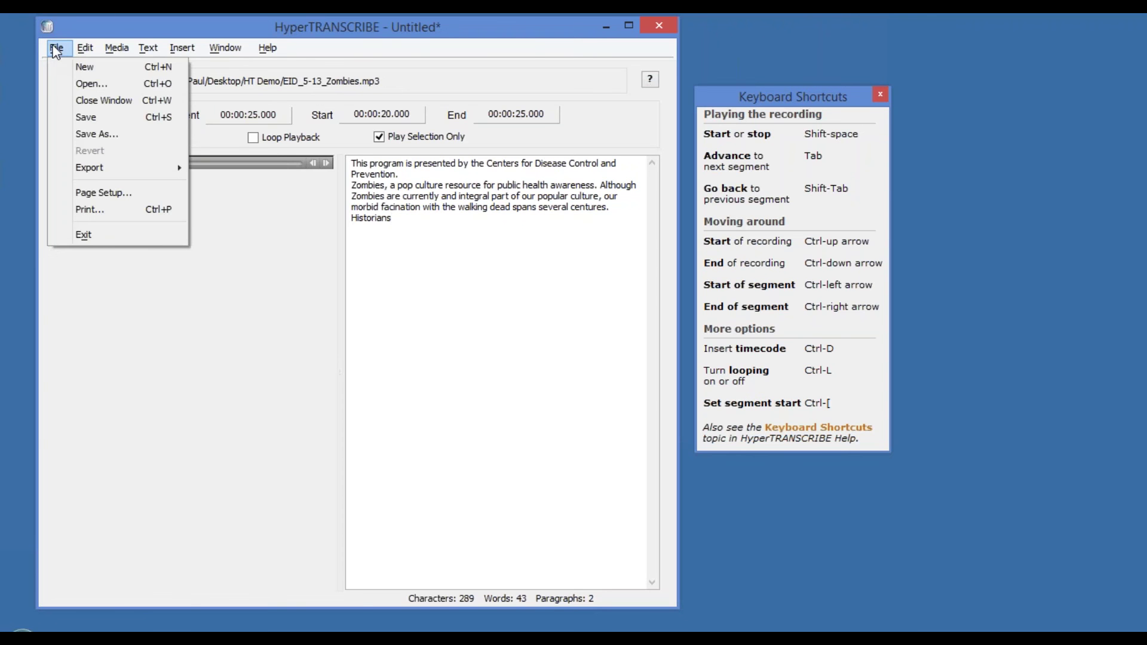
pyautogui.click(78, 85)
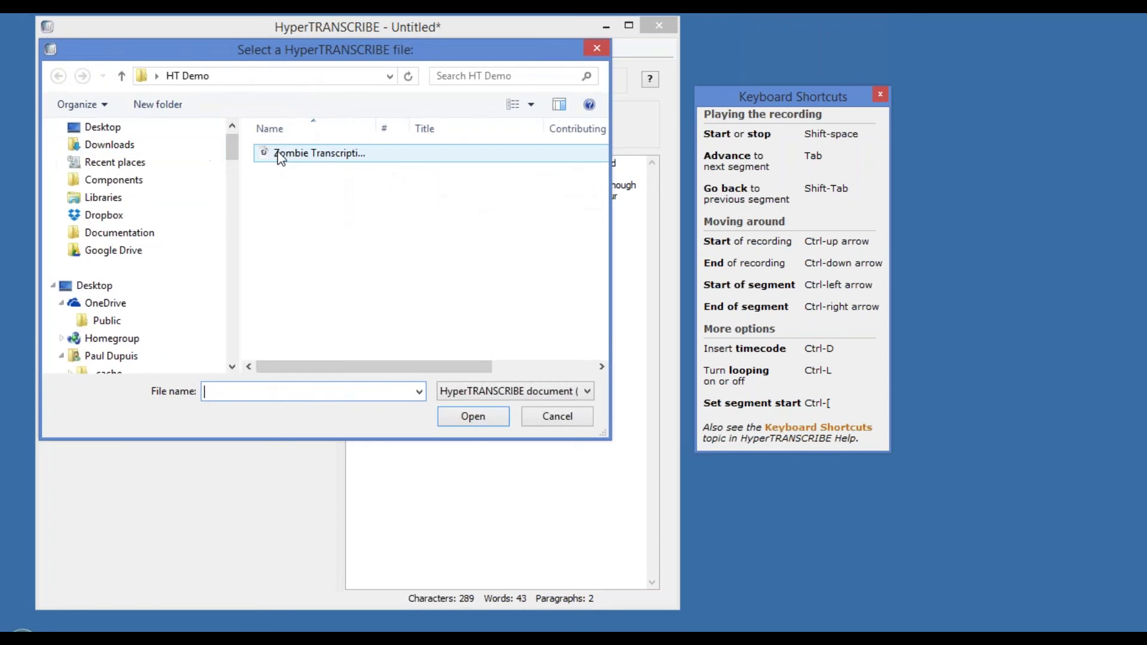
pyautogui.doubleClick(277, 153)
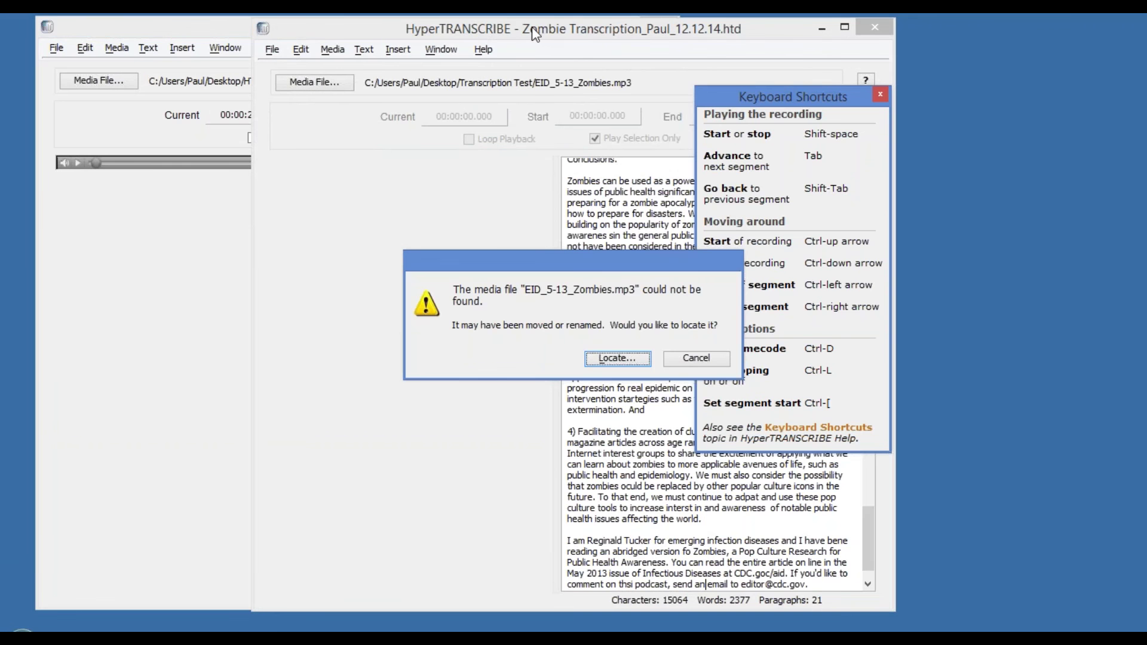
pyautogui.click(624, 359)
pyautogui.doubleClick(495, 154)
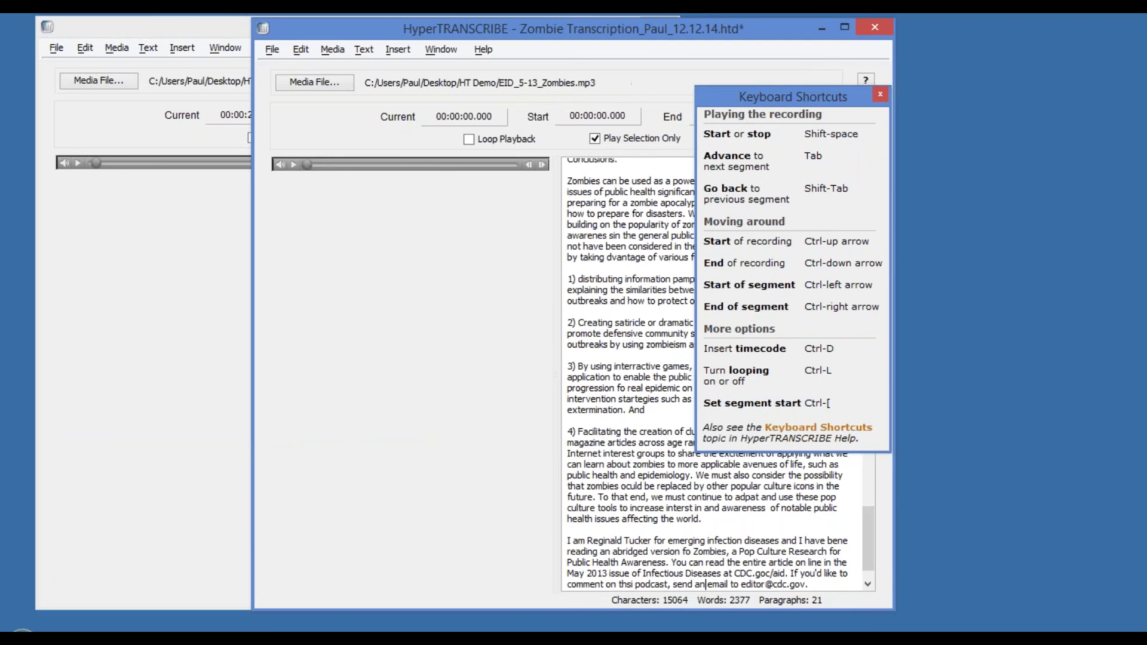
pyautogui.moveTo(855, 530); pyautogui.dragTo(833, 43)
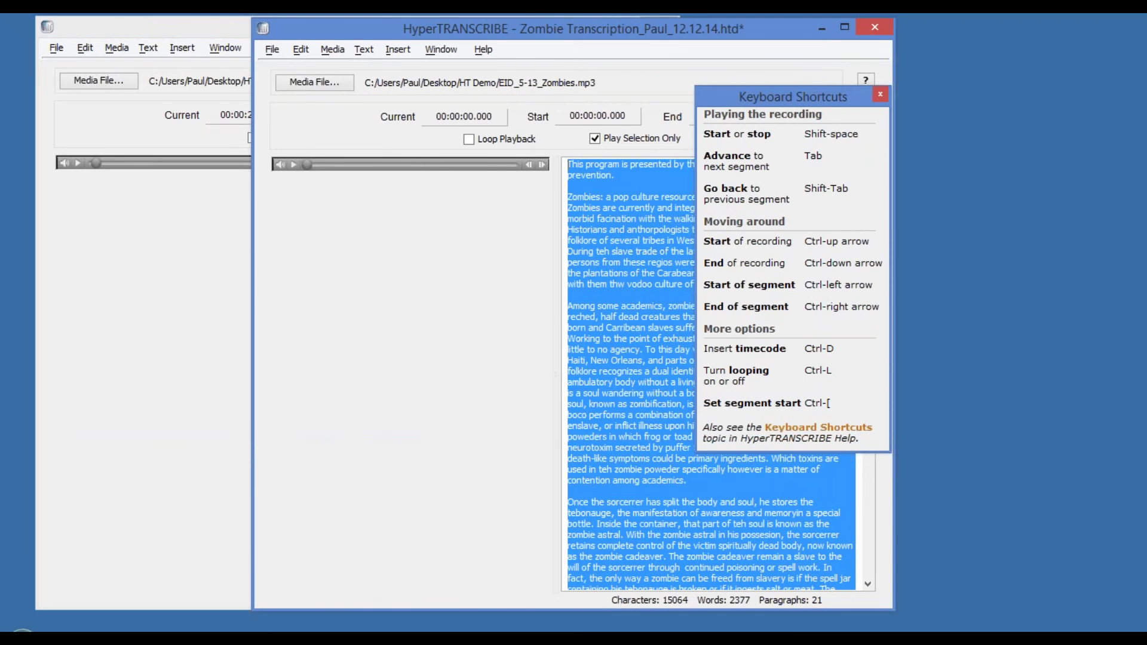
pyautogui.moveTo(378, 27); pyautogui.dragTo(263, 30)
# Save the Zombie Transcription document as an .htd file on the Desktop.
pyautogui.click(157, 52)
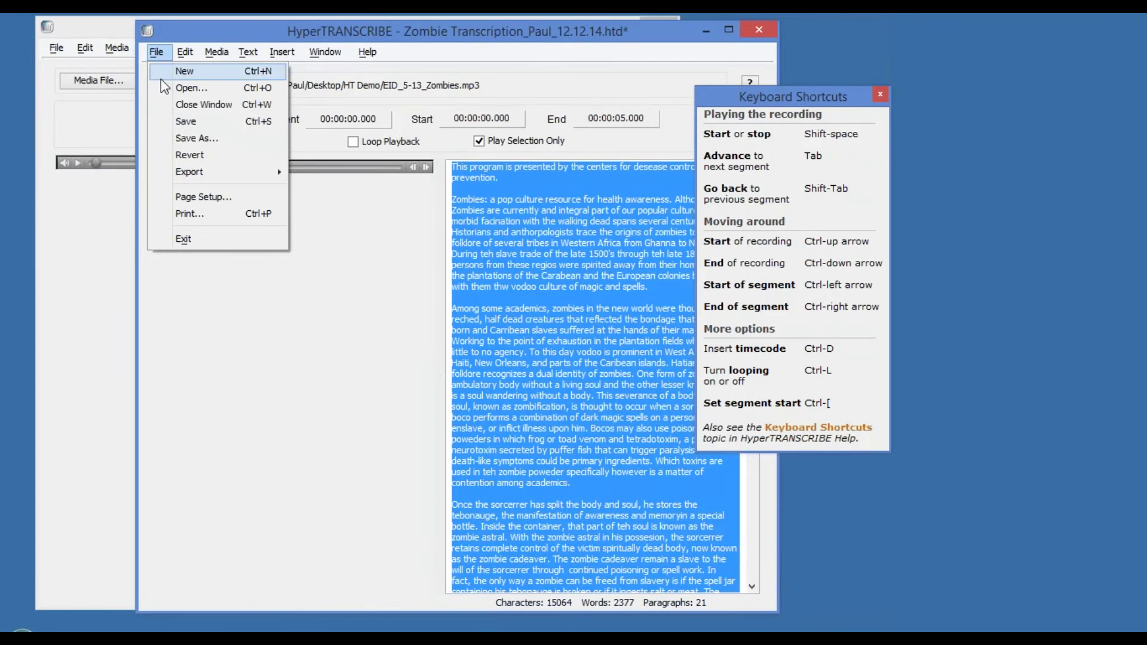
pyautogui.moveTo(191, 171)
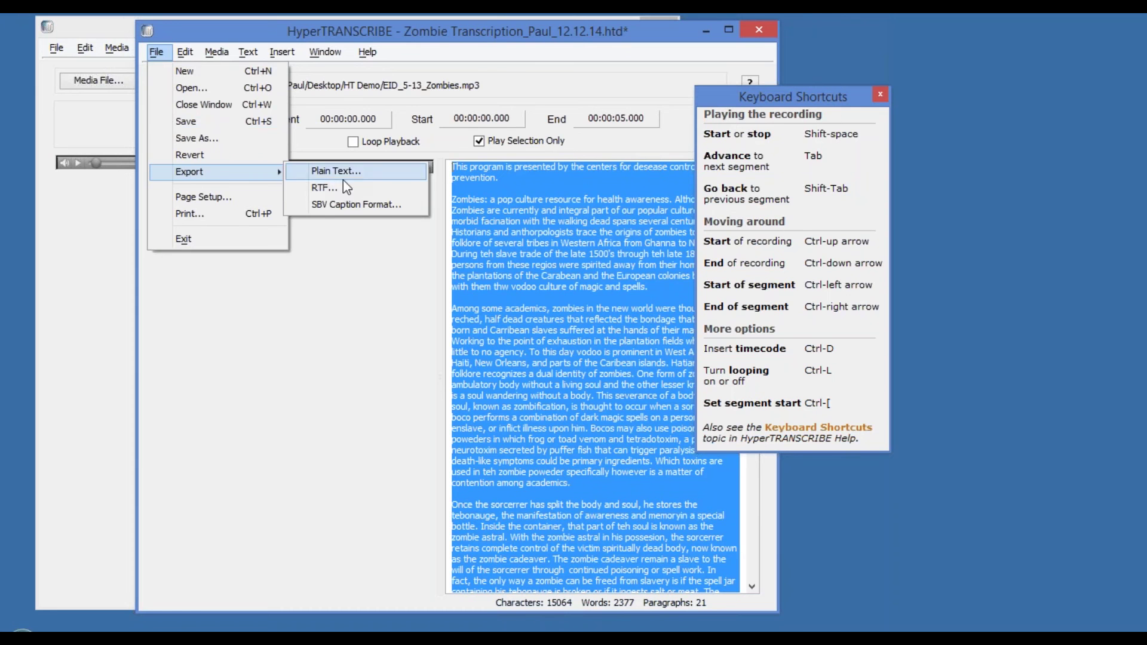
pyautogui.click(210, 139)
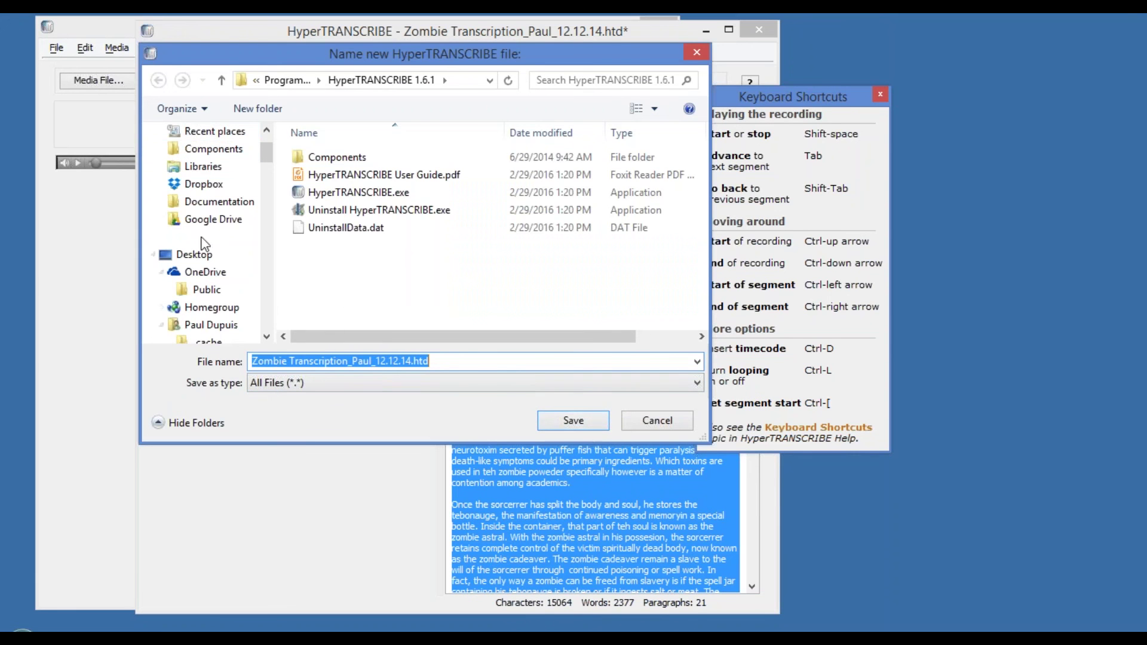
pyautogui.click(195, 253)
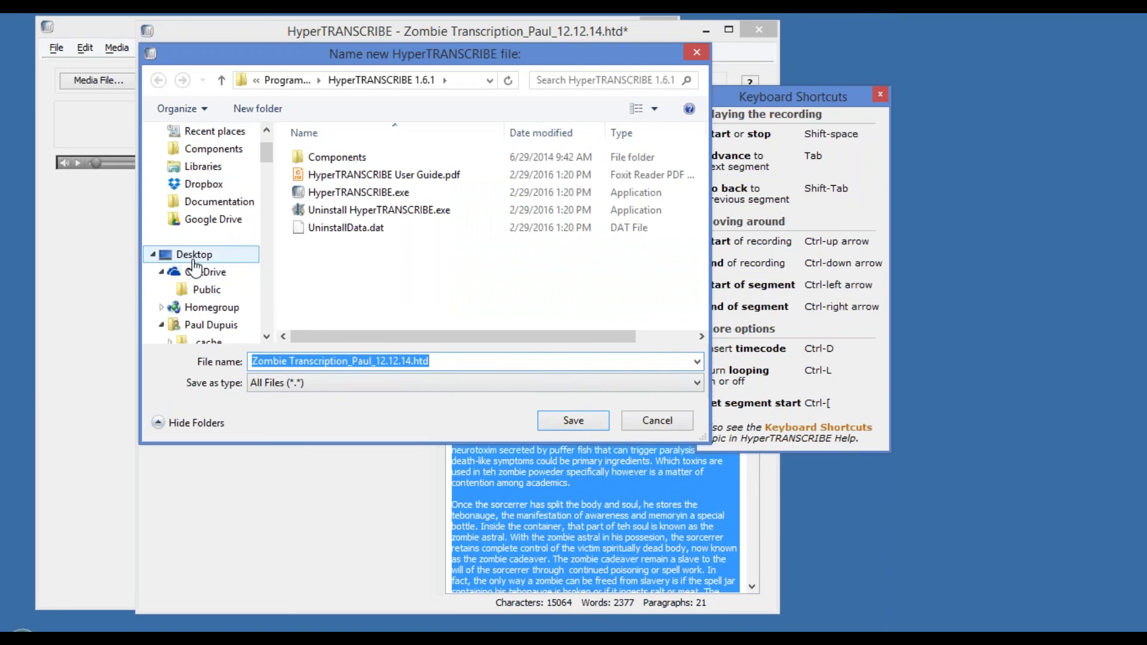
pyautogui.click(573, 420)
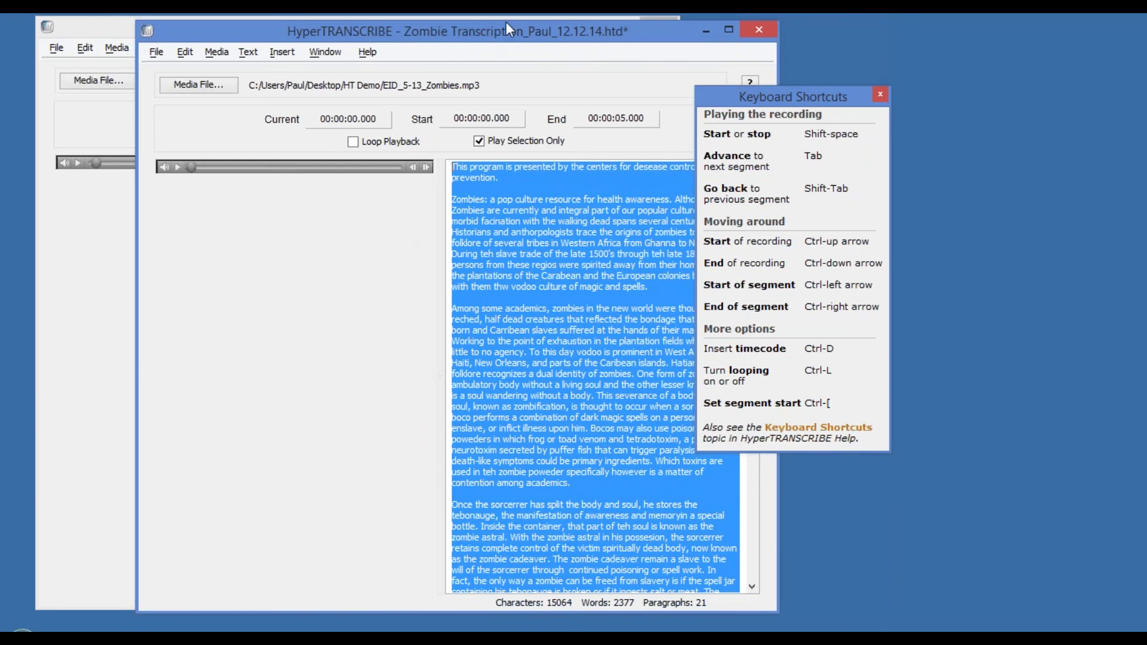
pyautogui.moveTo(478, 34); pyautogui.dragTo(396, 49)
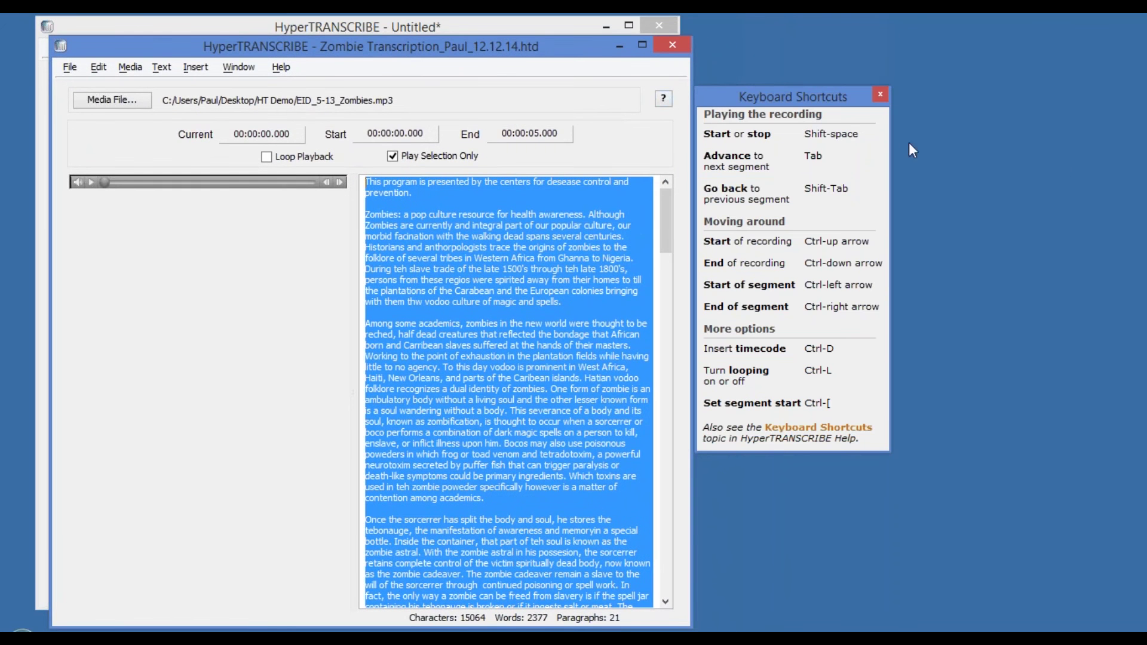